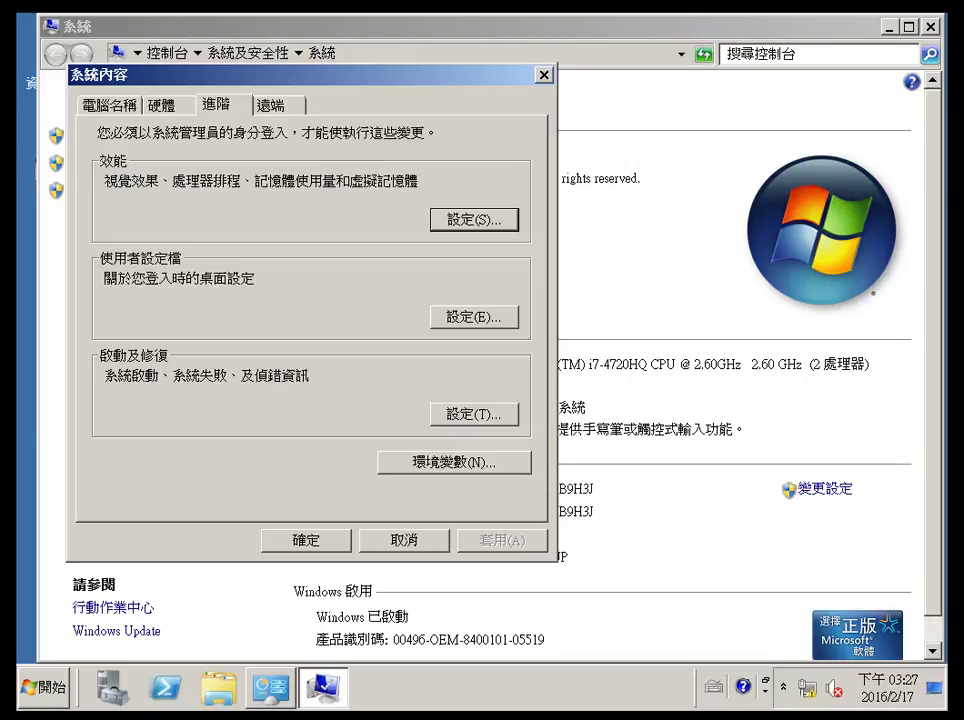
Step: Rename the computer to server2 and restart it to apply the new name
click(104, 104)
click(470, 308)
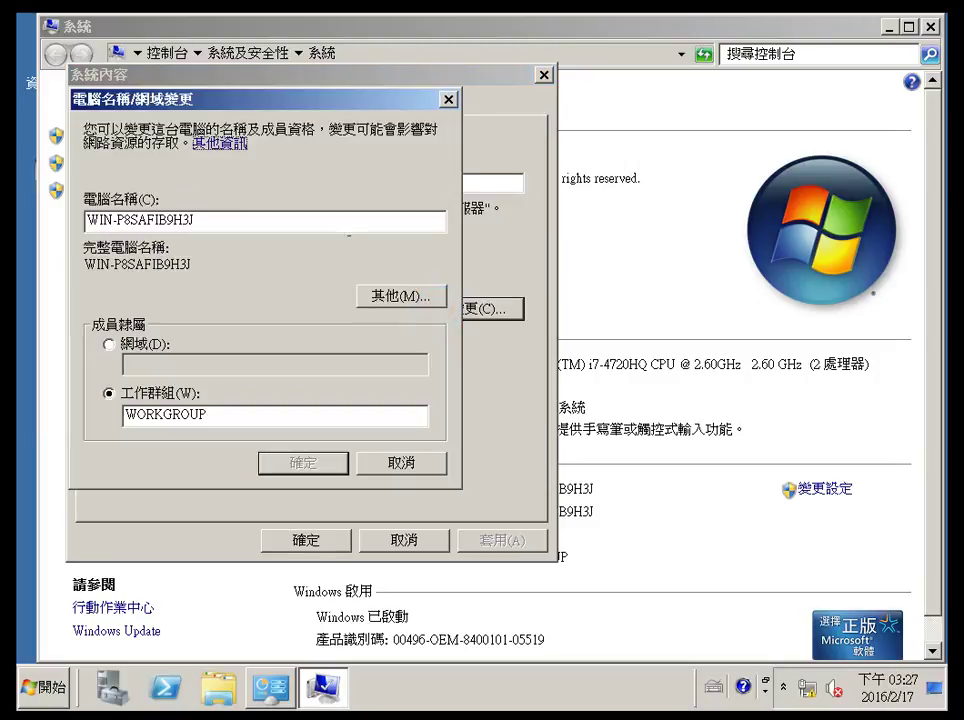
double_click(345, 220)
click(345, 220)
double_click(345, 221)
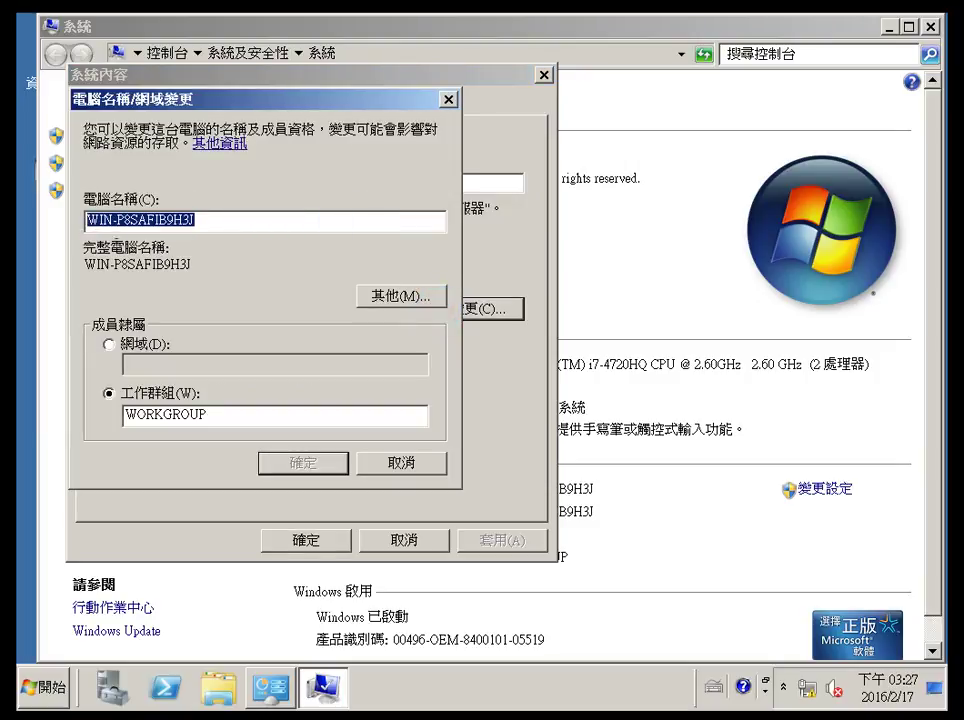
text(s)
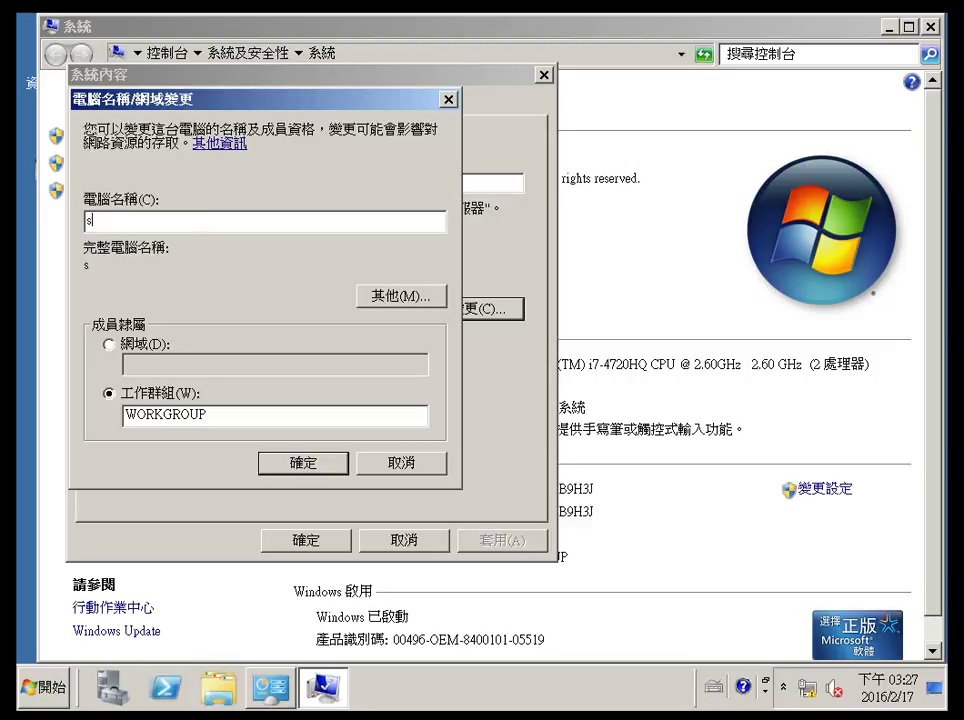
text(erver2)
key(Return)
key(Return)
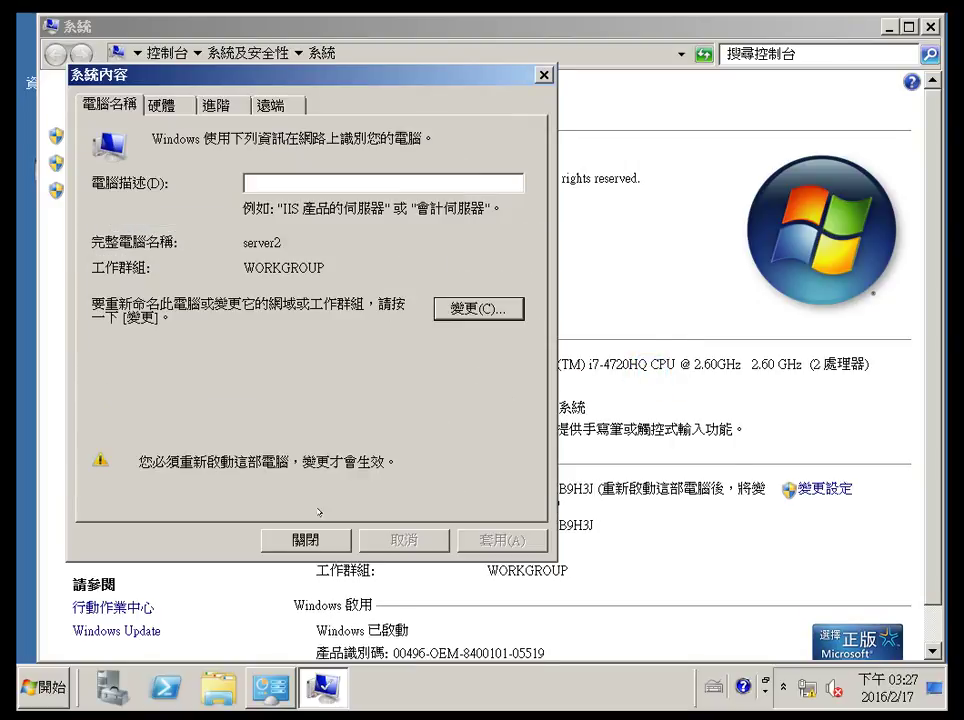
click(300, 540)
click(445, 366)
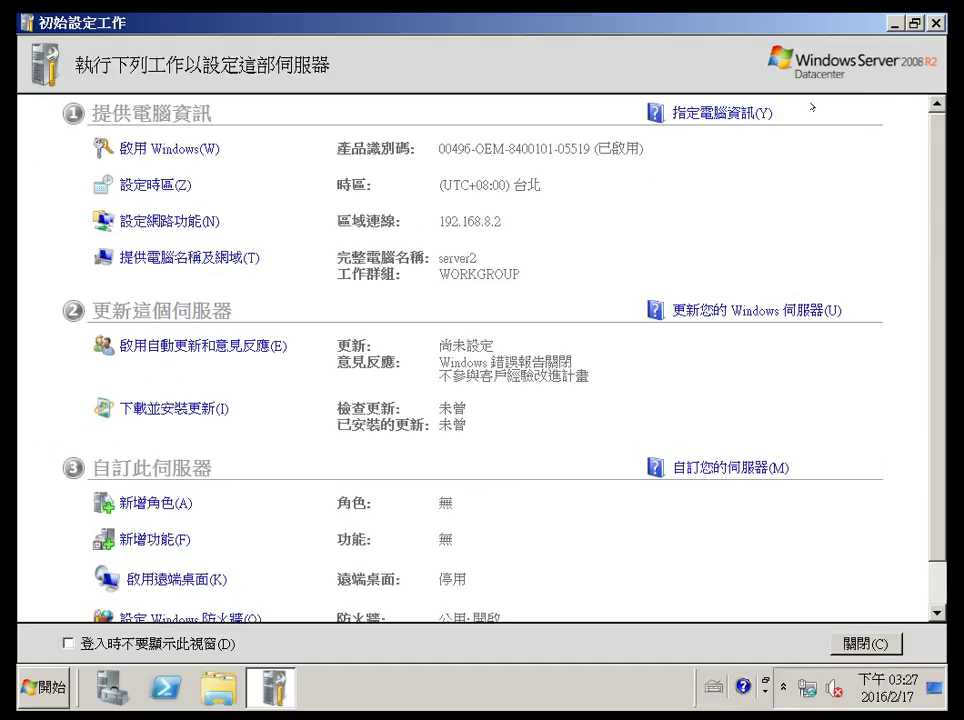
Step: Install the Active Directory 網域服務 role together with its required .NET Framework 3.5.1 features
click(937, 22)
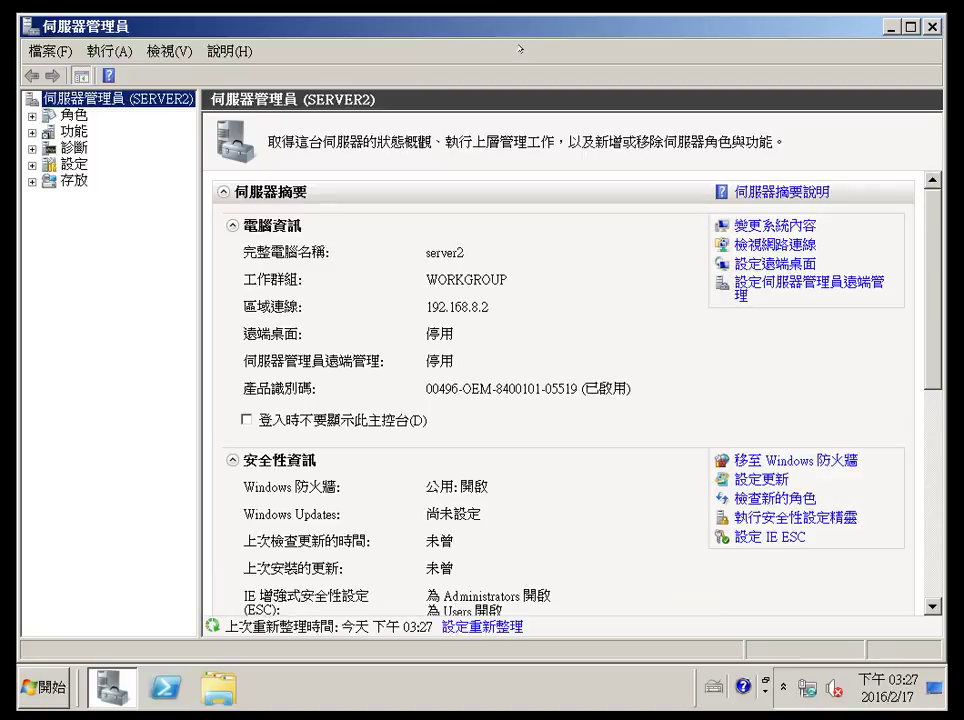
click(72, 115)
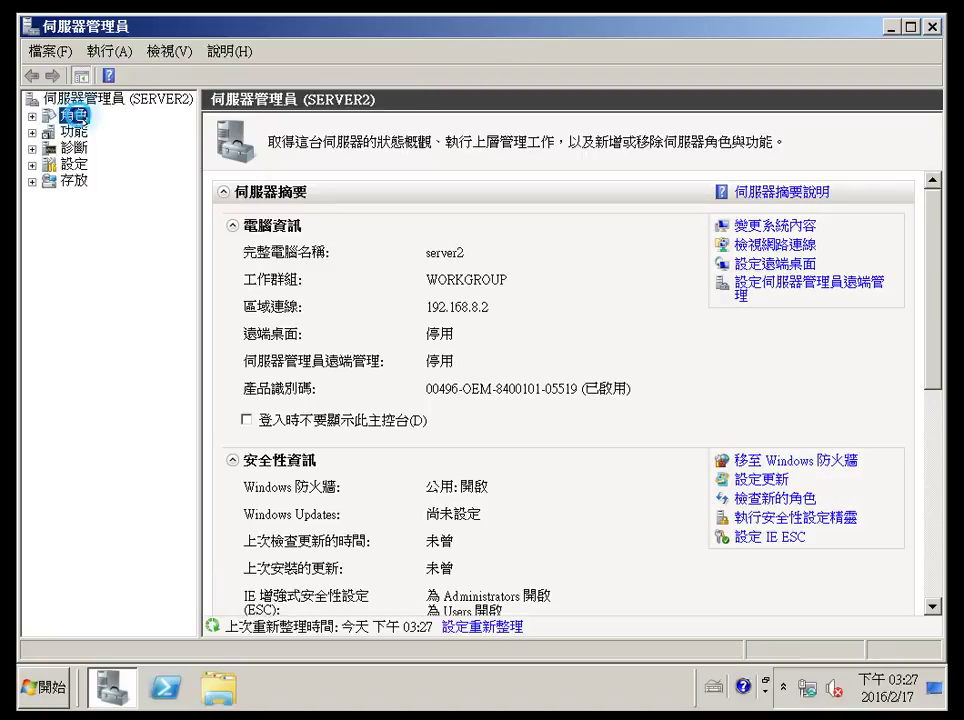
click(776, 225)
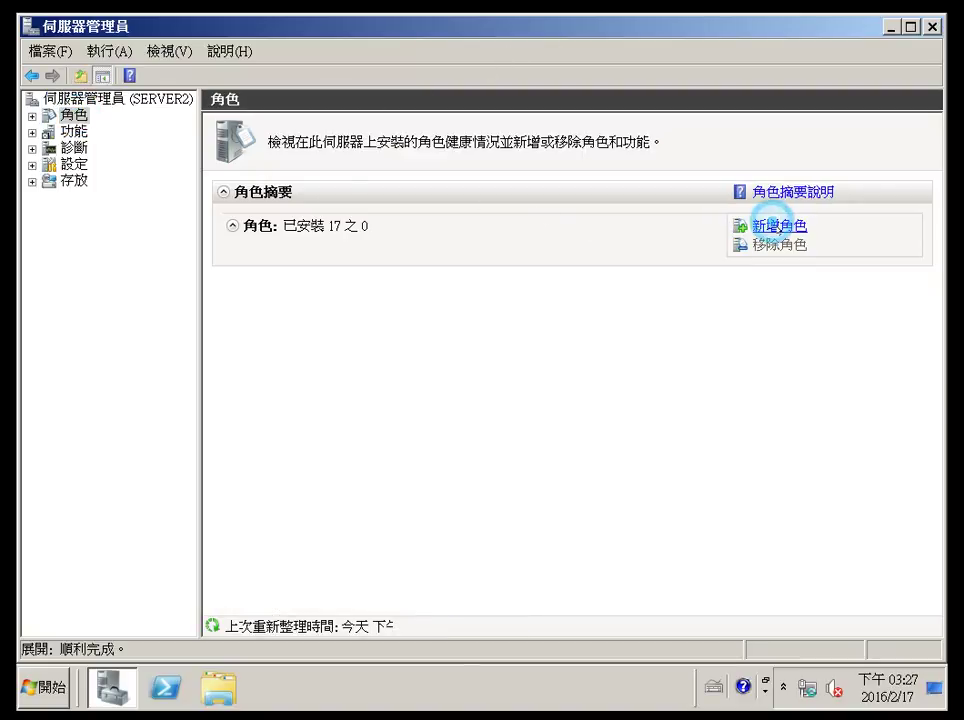
click(686, 631)
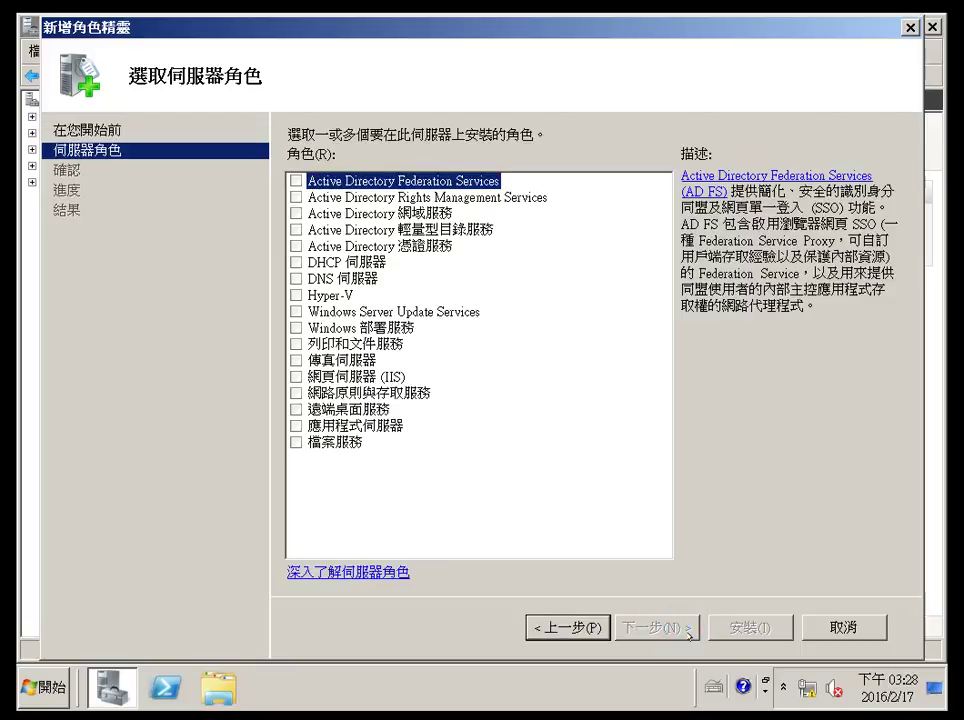
click(296, 213)
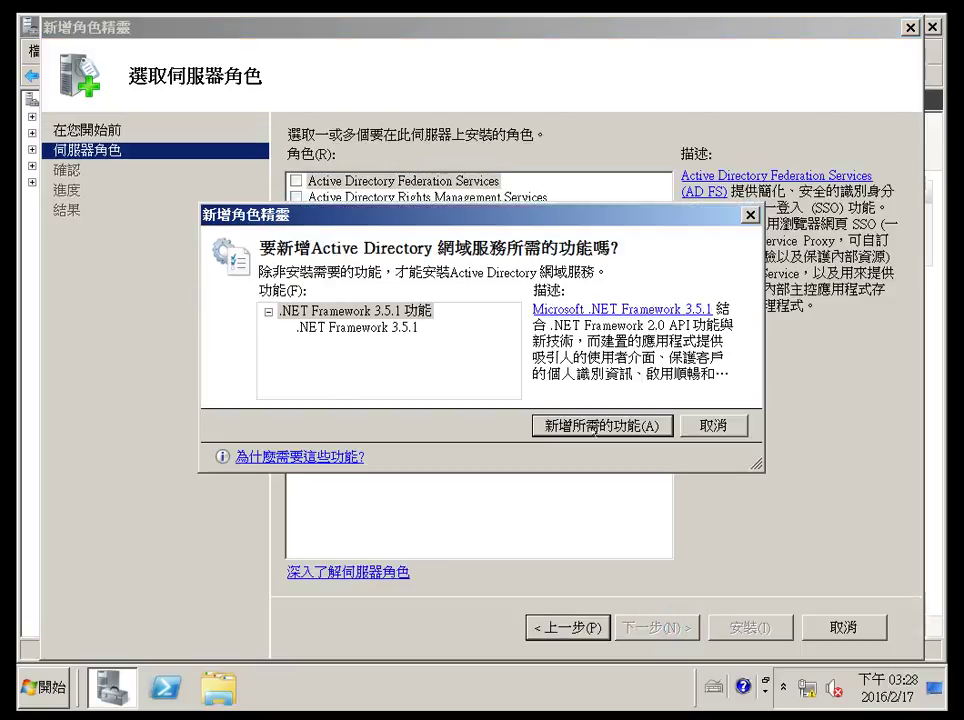
click(596, 426)
click(668, 630)
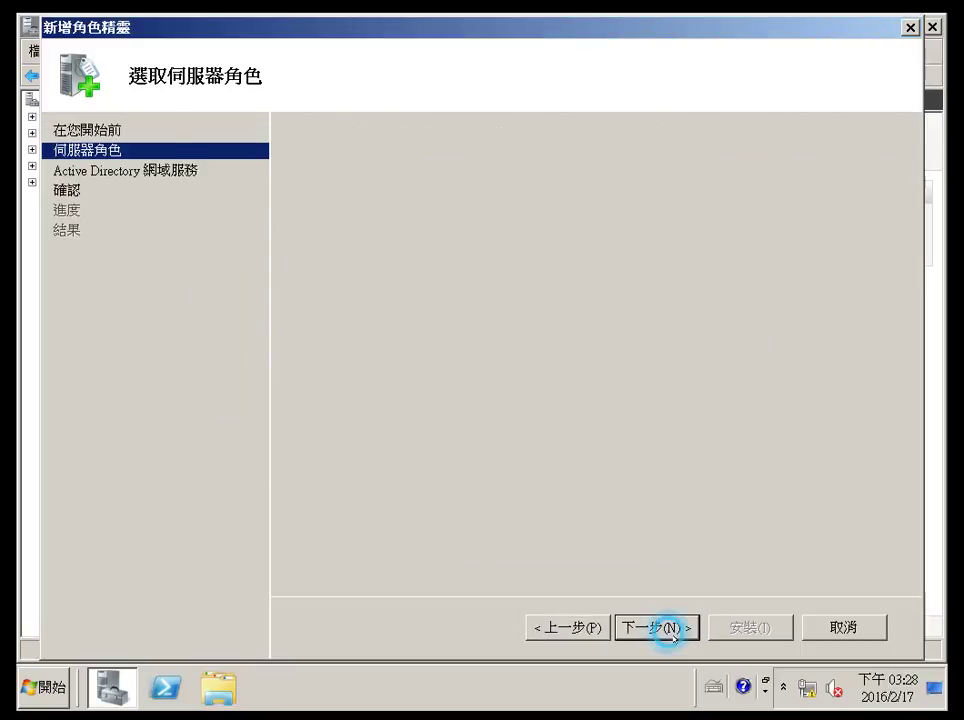
click(666, 630)
click(733, 630)
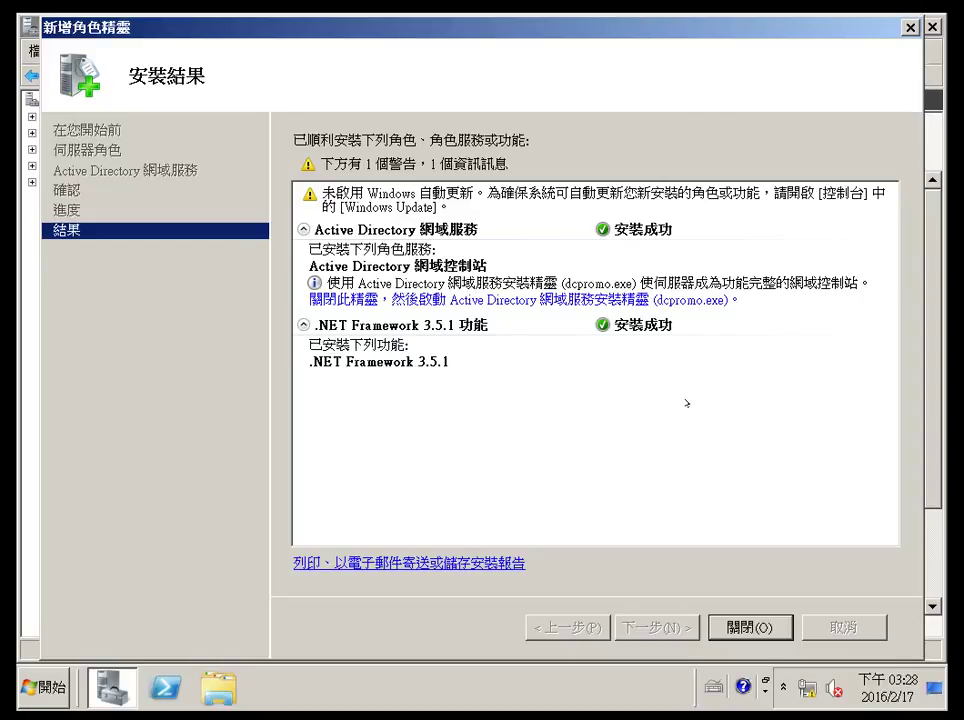
click(745, 628)
Step: Launch the Active Directory domain services installation wizard (dcpromo.exe) and choose to deploy into an existing forest (現有樹系)
click(395, 257)
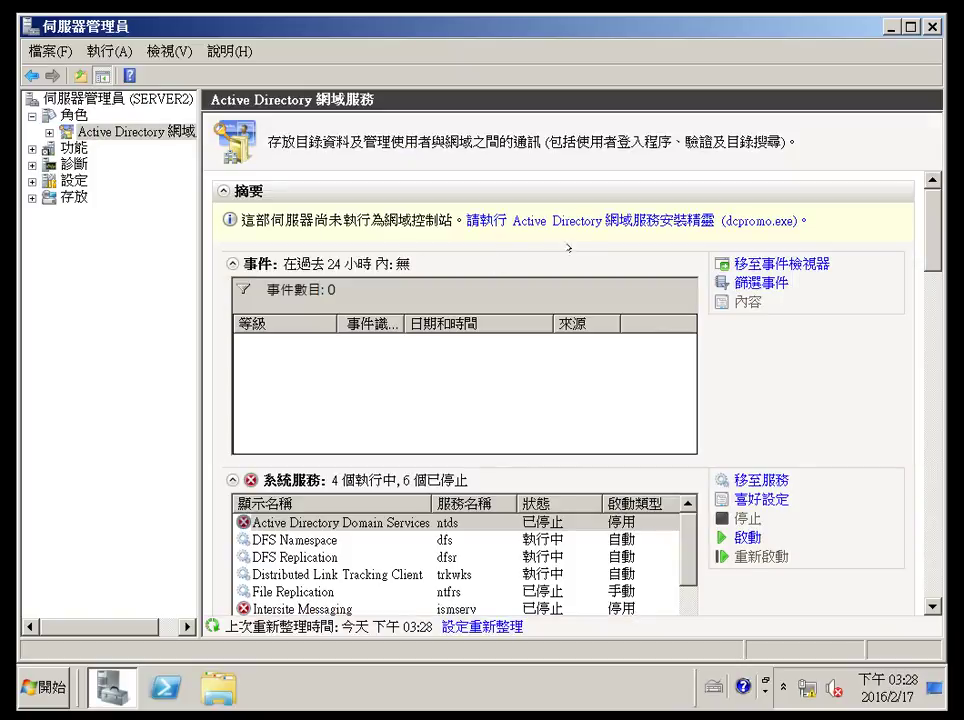
click(566, 222)
click(488, 491)
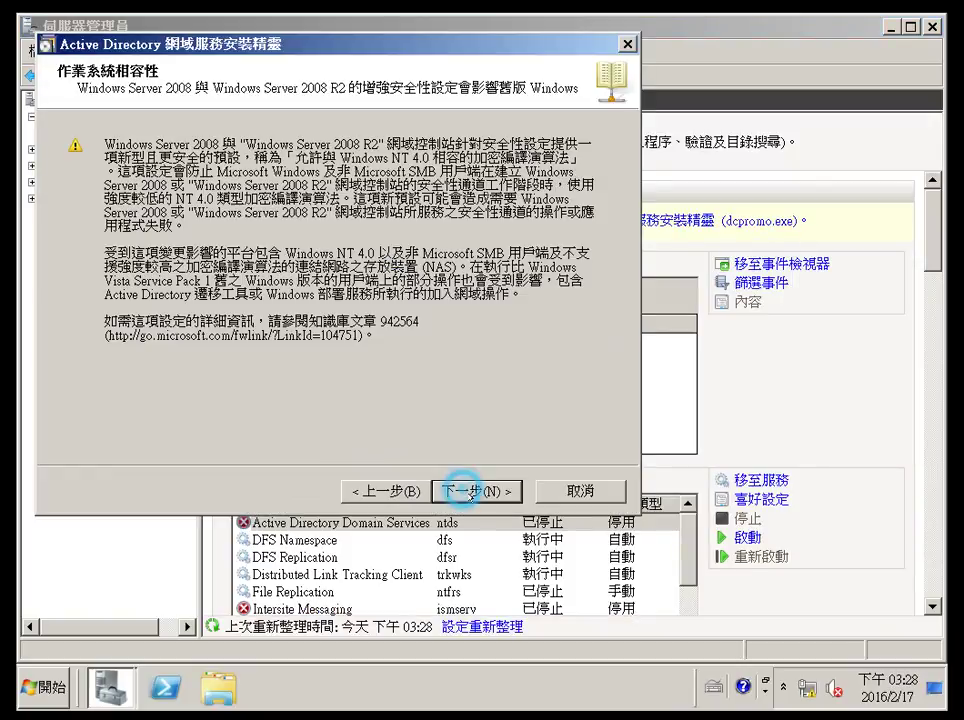
click(503, 490)
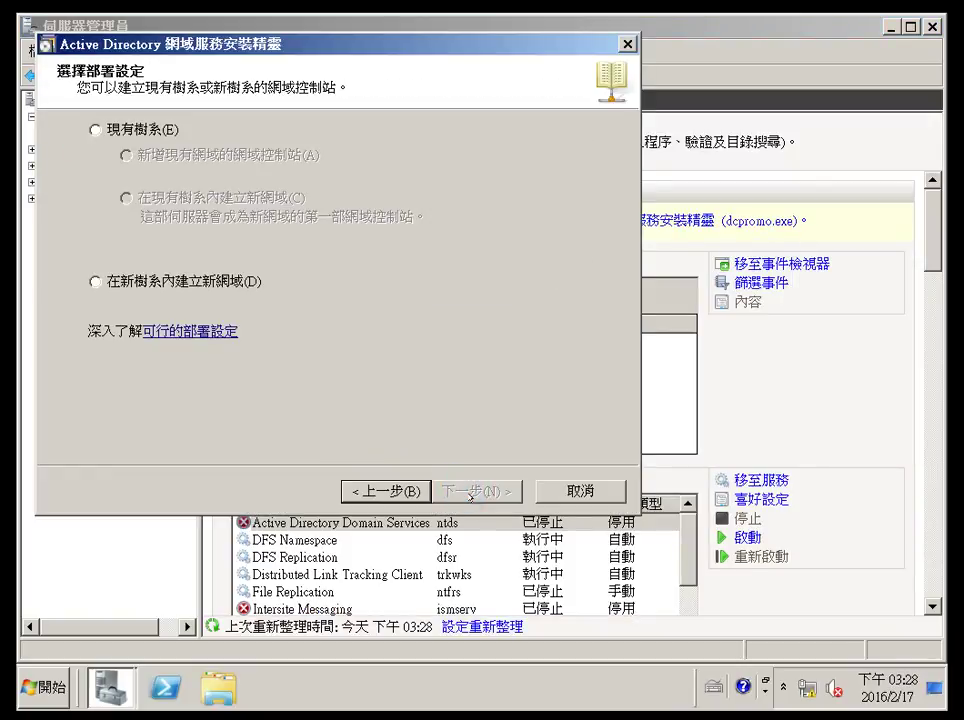
click(130, 129)
click(509, 496)
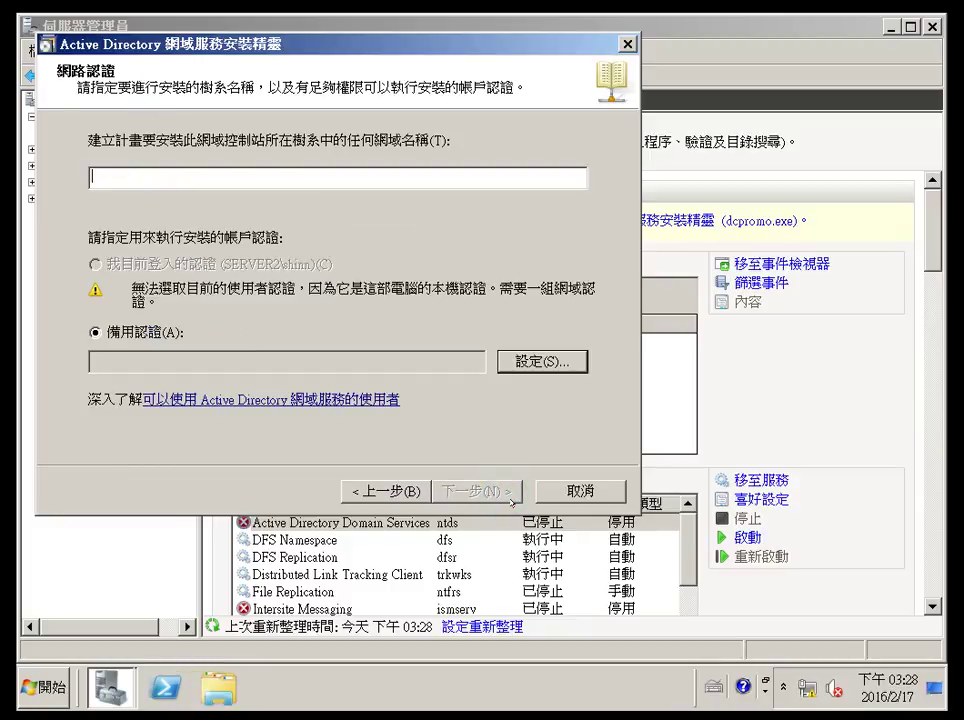
Step: Specify sayms.com as the forest's domain and supply alternate credentials with the Administrator account and its password
text(sayms.com)
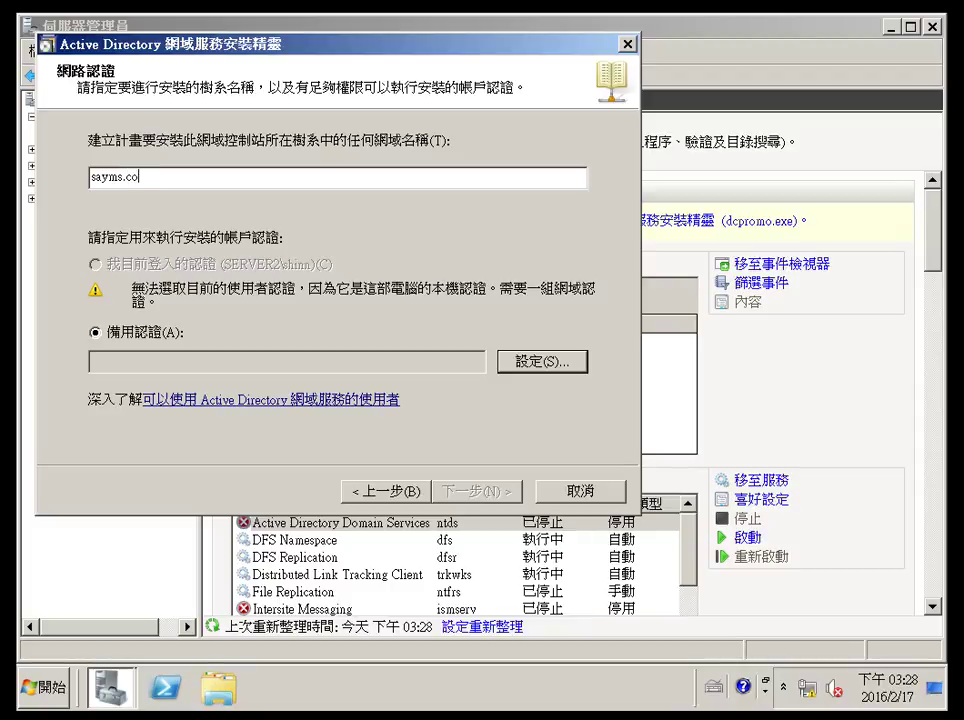
click(560, 366)
text(A)
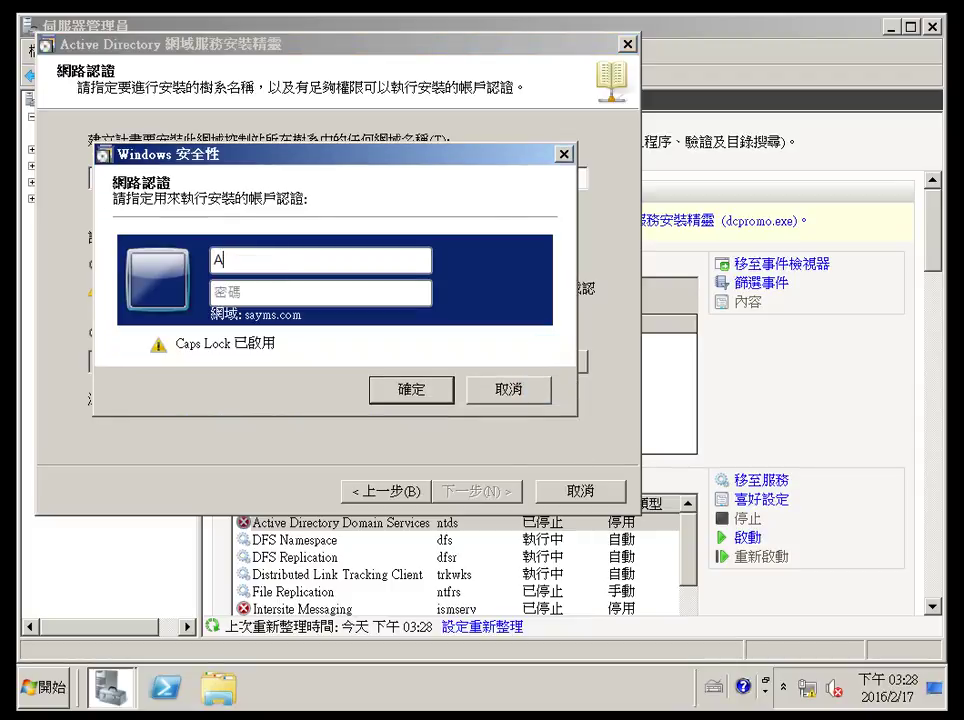
key(Caps_Lock)
text(dminus)
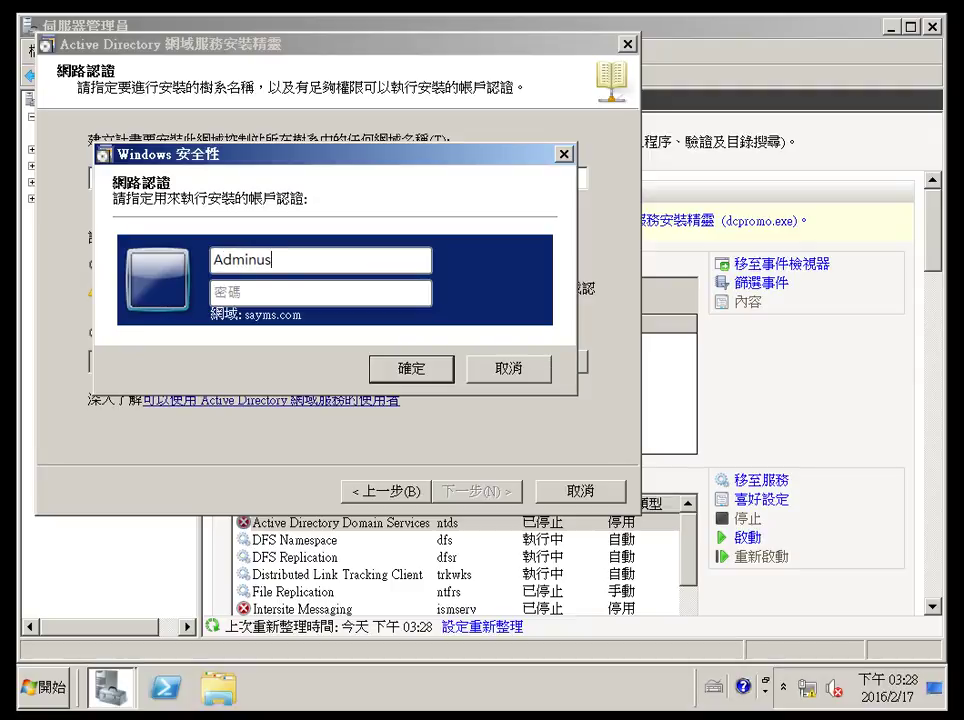
key(BackSpace)
key(BackSpace)
text(istrator)
key(Tab)
text(••••)
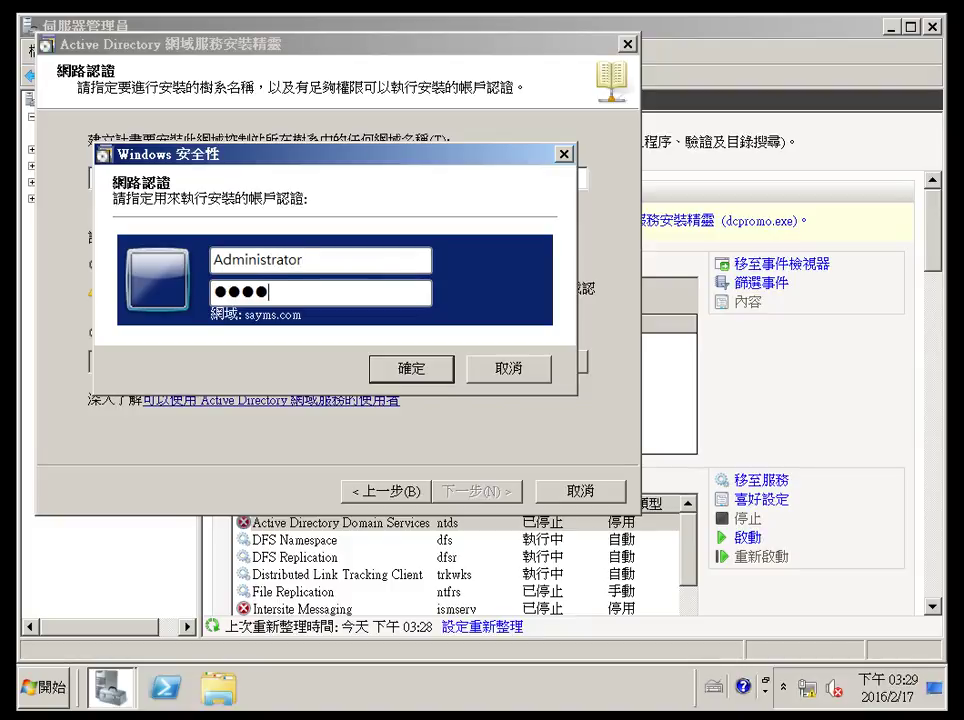
text(•••••)
click(420, 367)
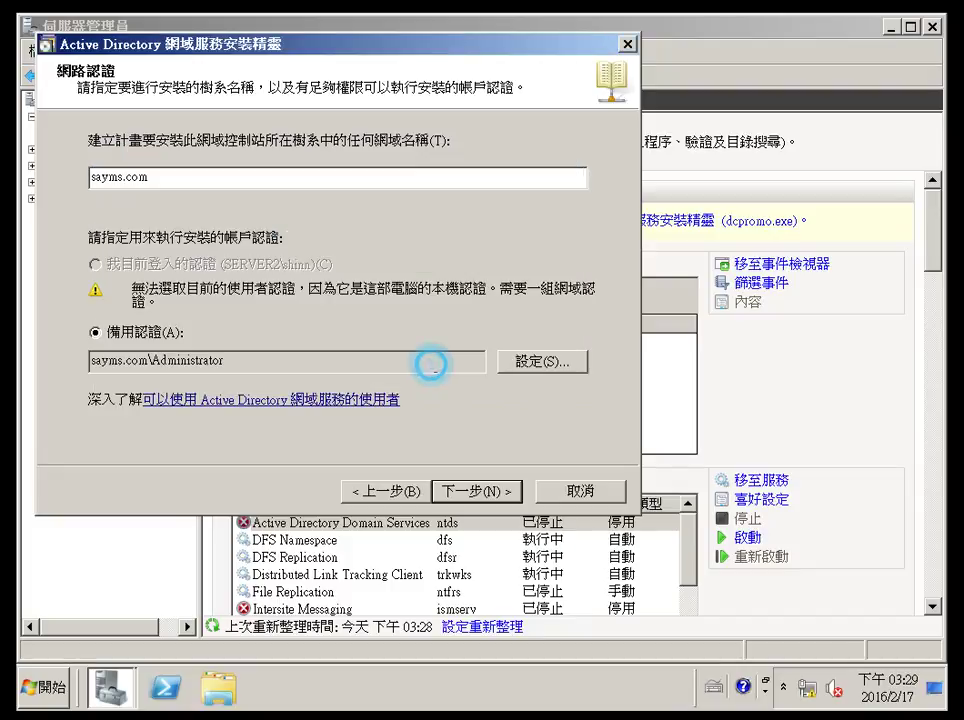
click(455, 490)
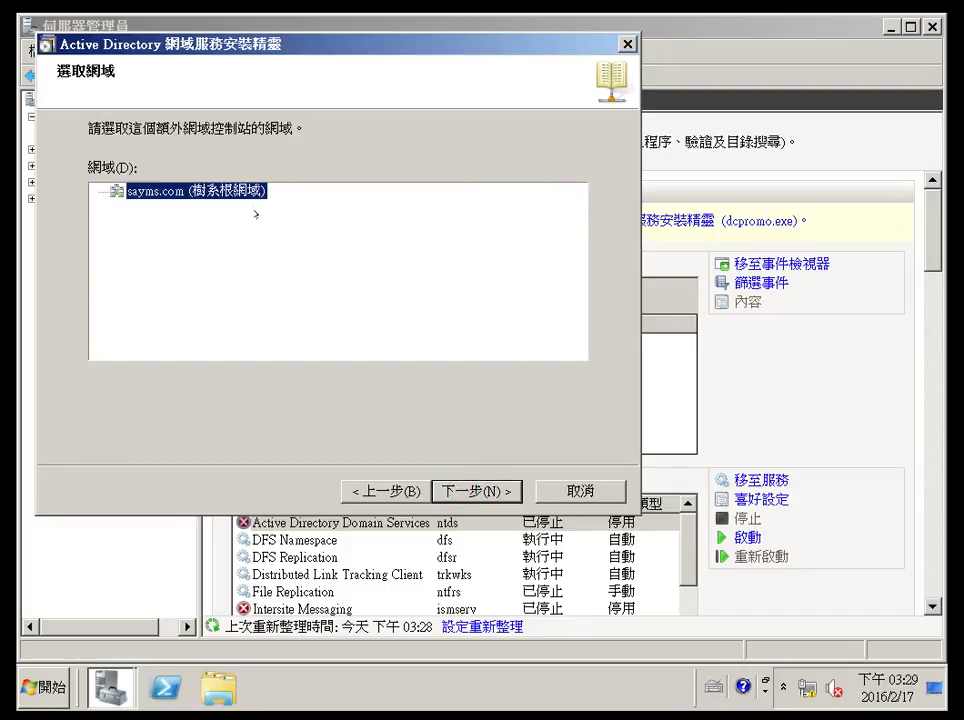
Step: Accept sayms.com, Default-First-Site-Name, the DNS server and global catalog options, and the default database folders, continuing without DNS delegation
click(466, 491)
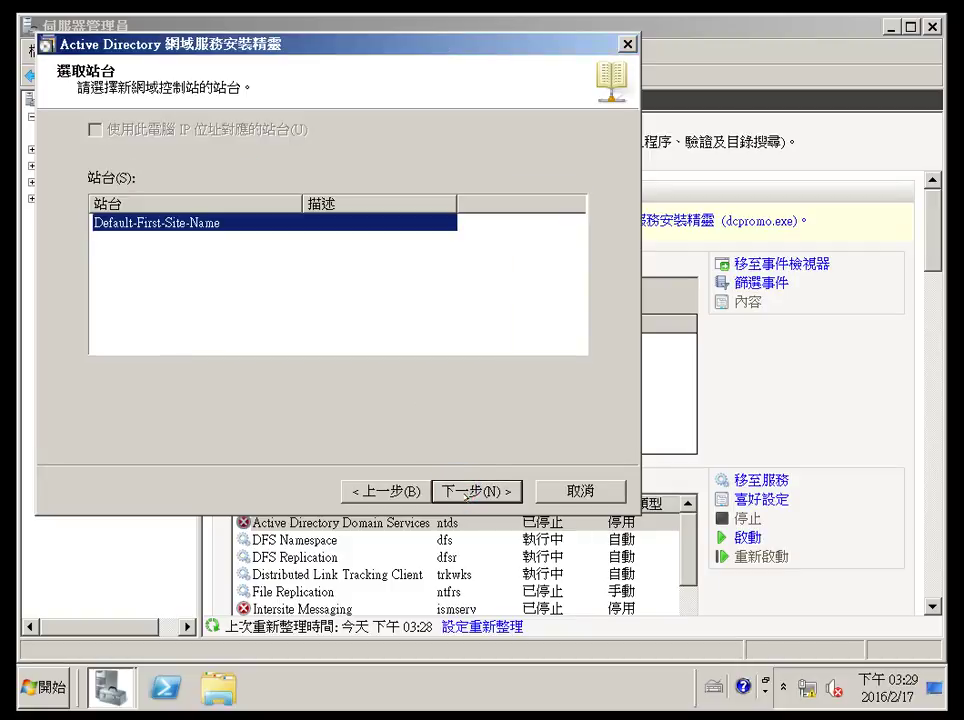
click(466, 494)
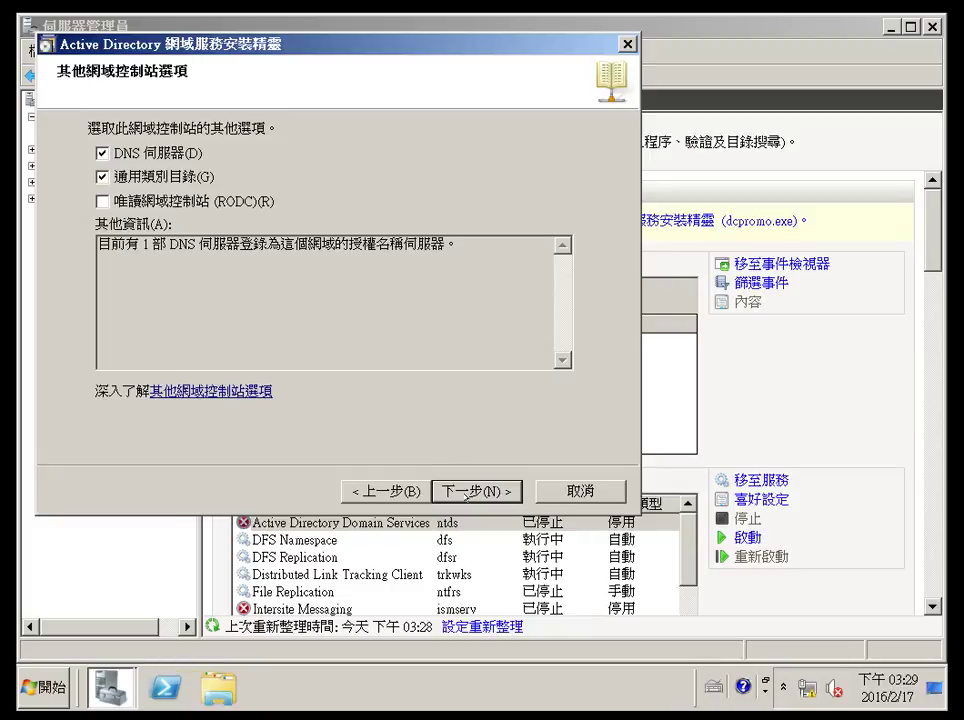
click(466, 491)
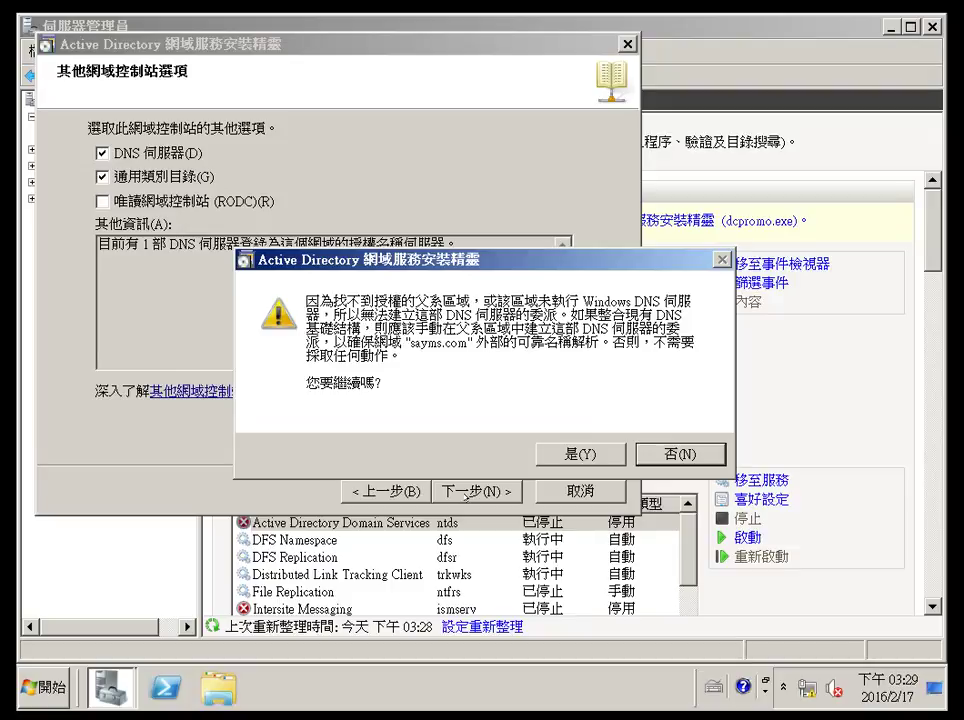
click(566, 459)
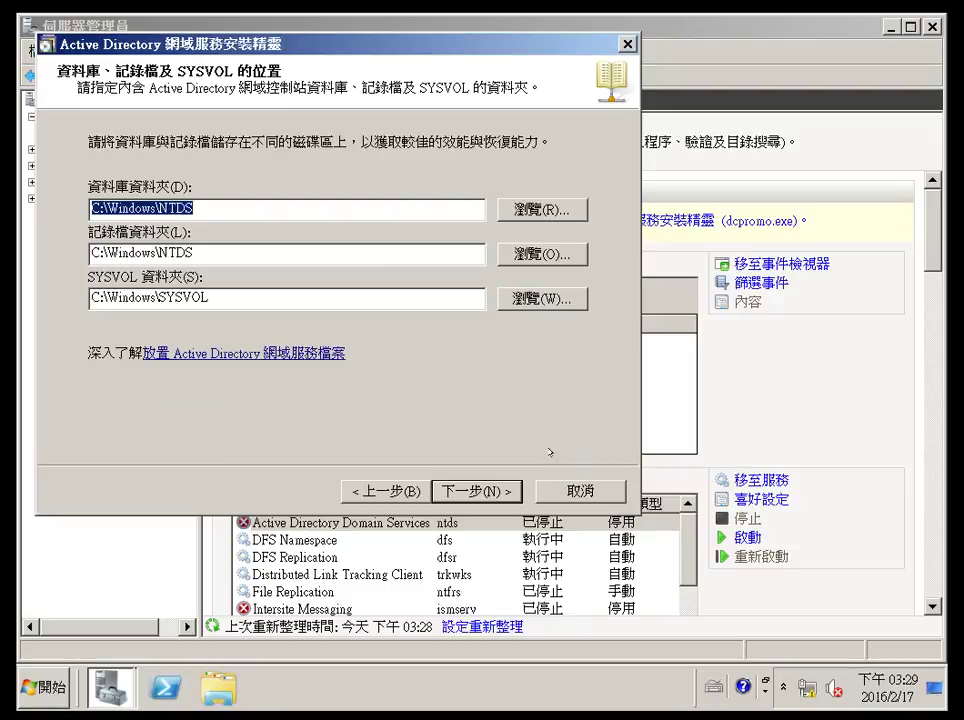
click(492, 491)
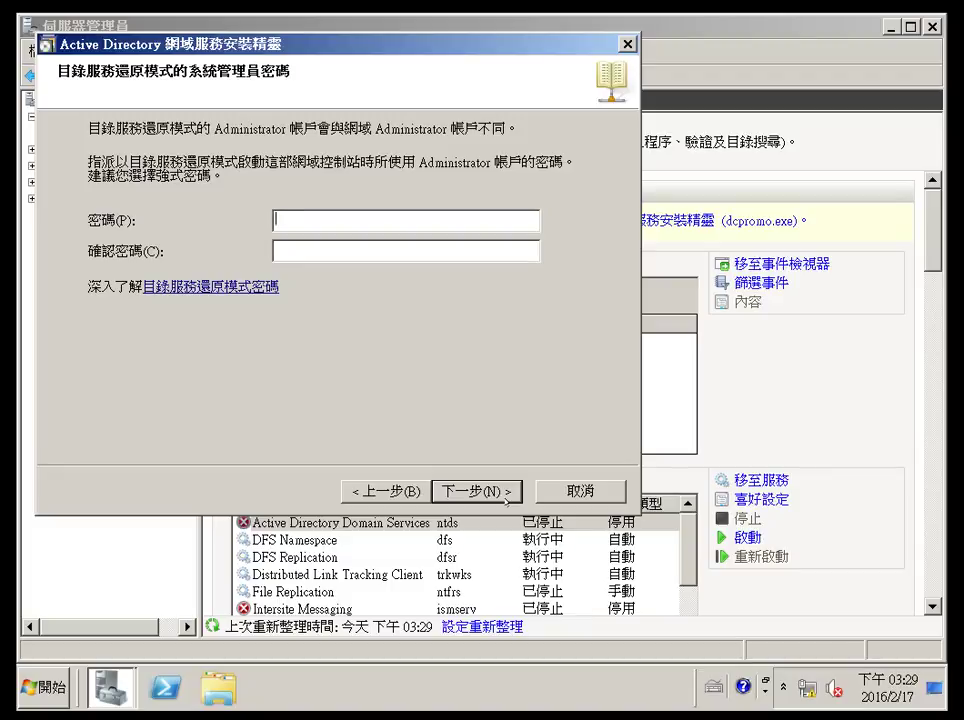
Step: Enter and confirm the directory services restore mode administrator password, and run the domain controller installation with automatic restart on completion
text(●●●●)
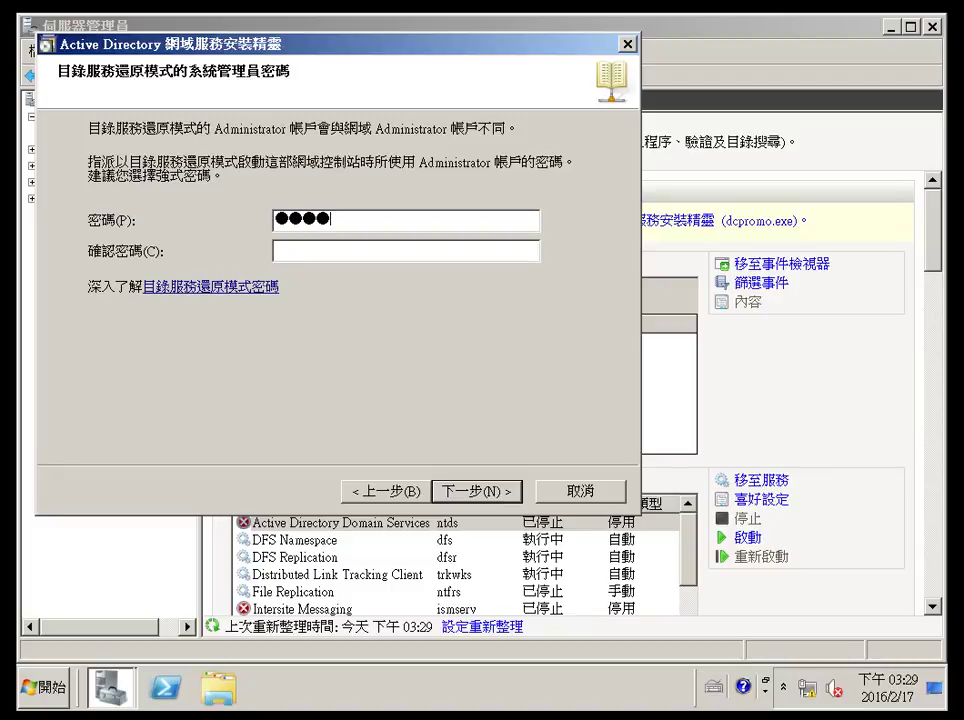
text(●●●●●)
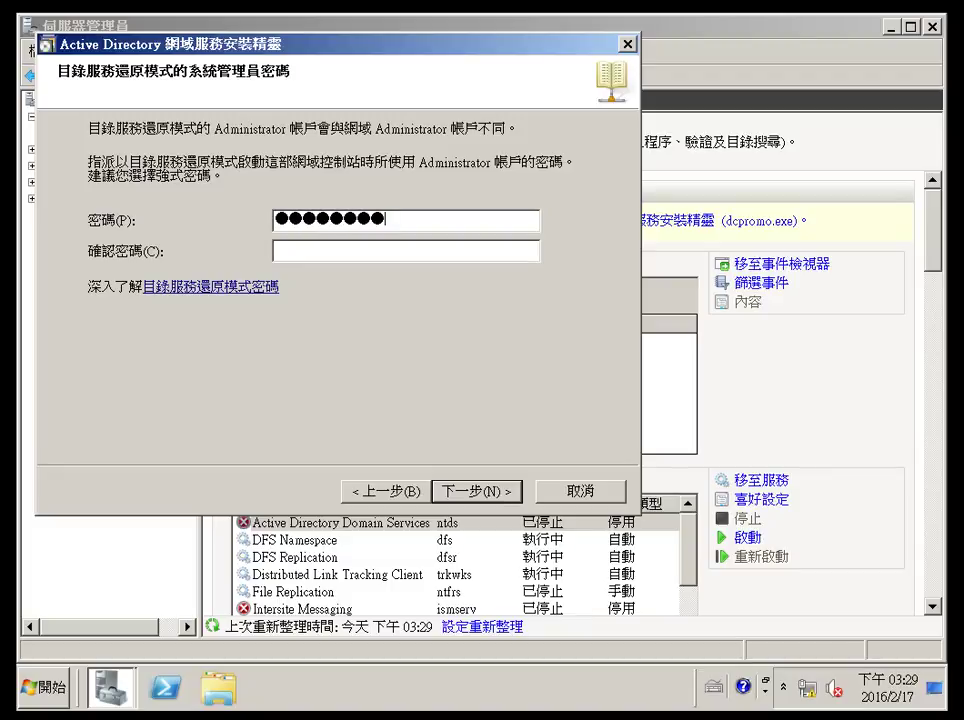
text(●●●●●●●)
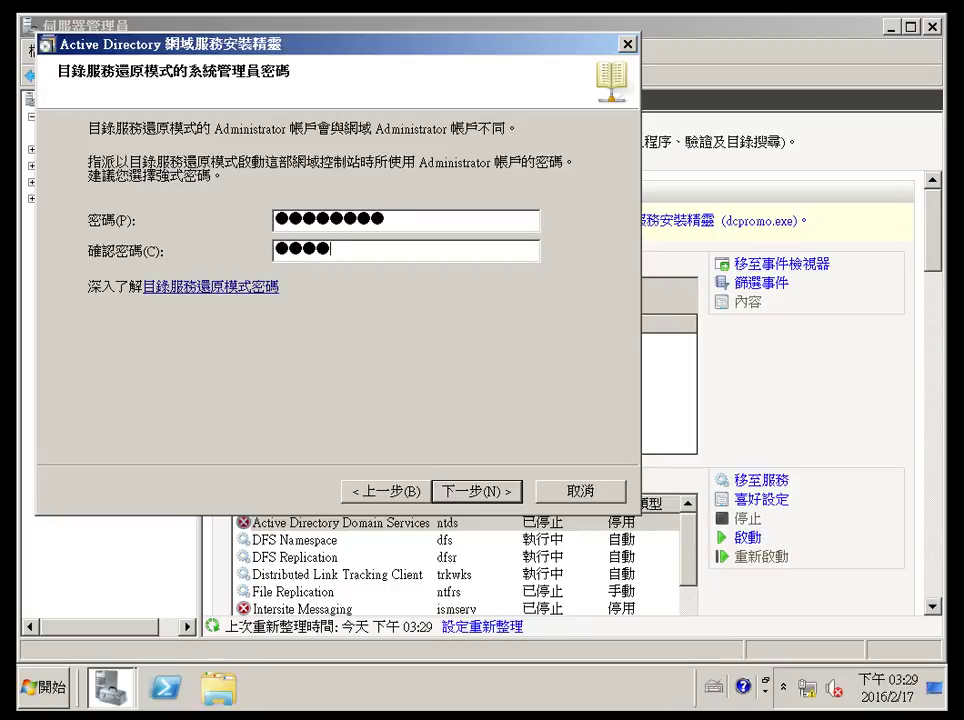
text(●)
click(486, 491)
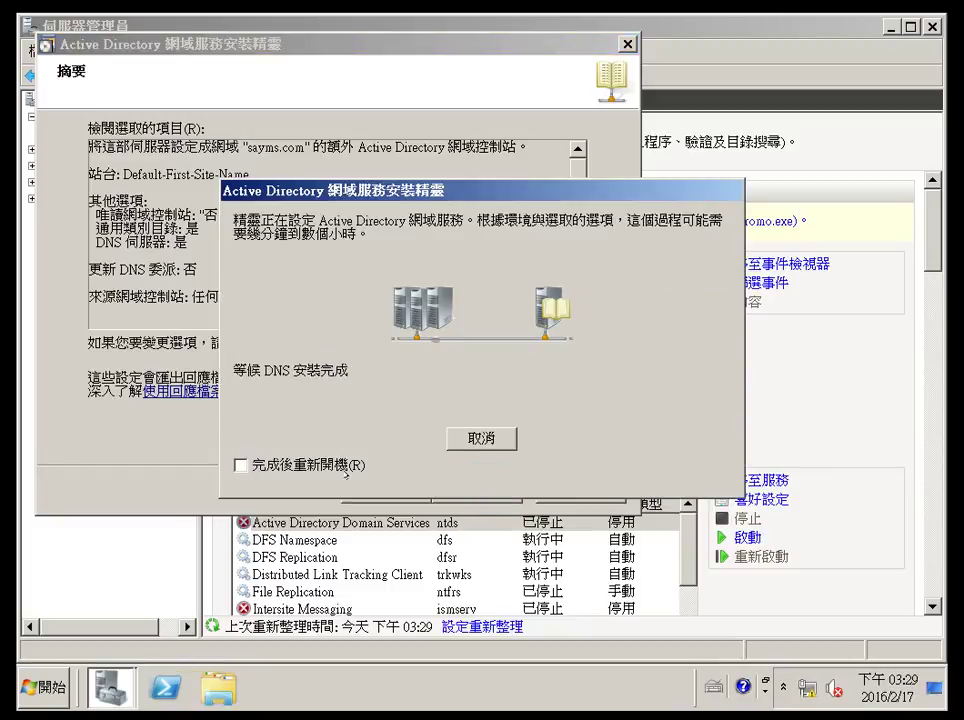
click(344, 467)
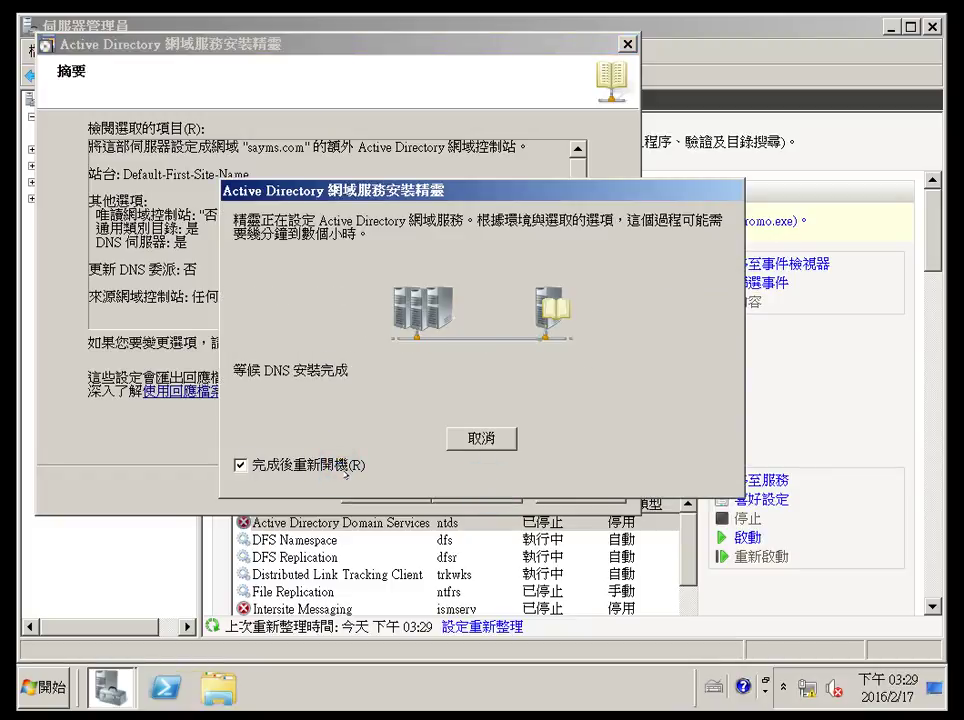